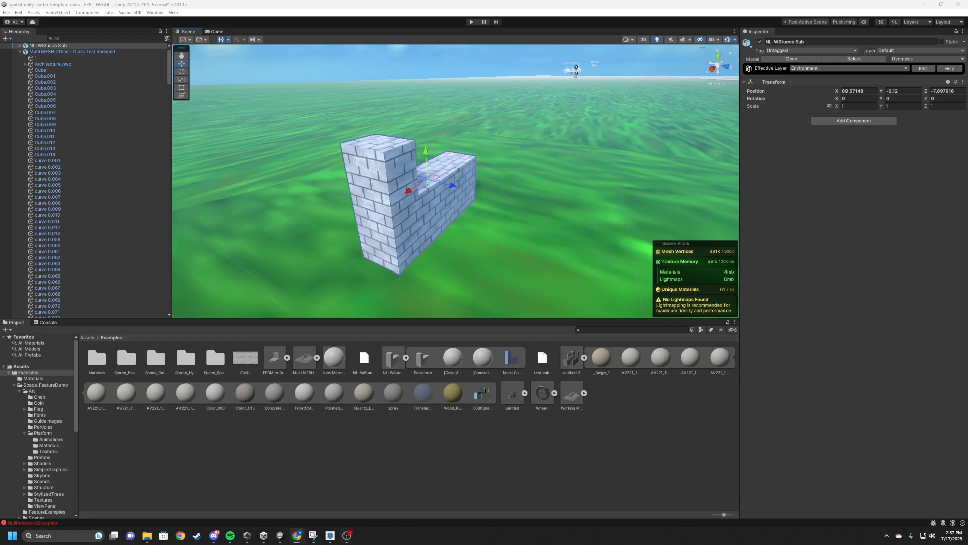
Switch to the browser, look through the open SketchUp models and review the export and download formats for NL-WStucco Sheathing.
click(297, 536)
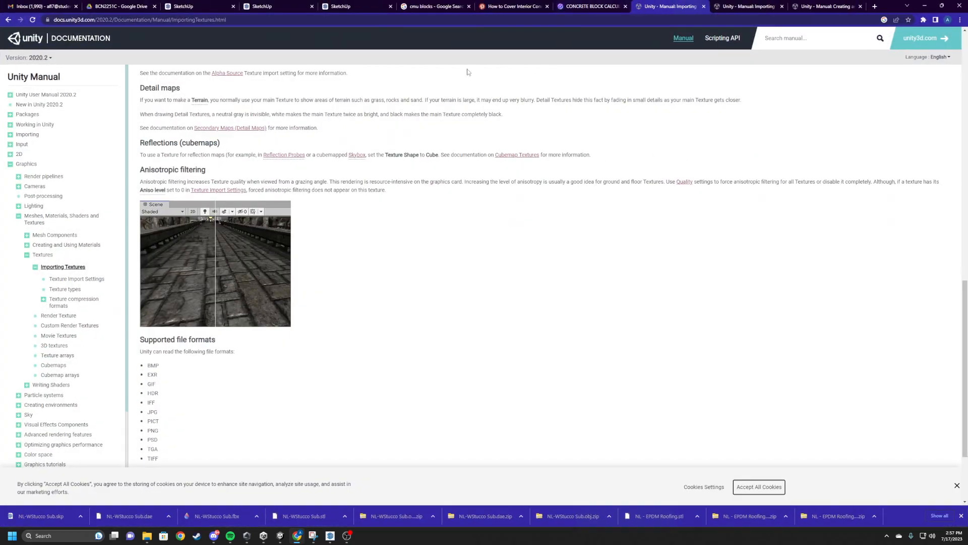
click(183, 6)
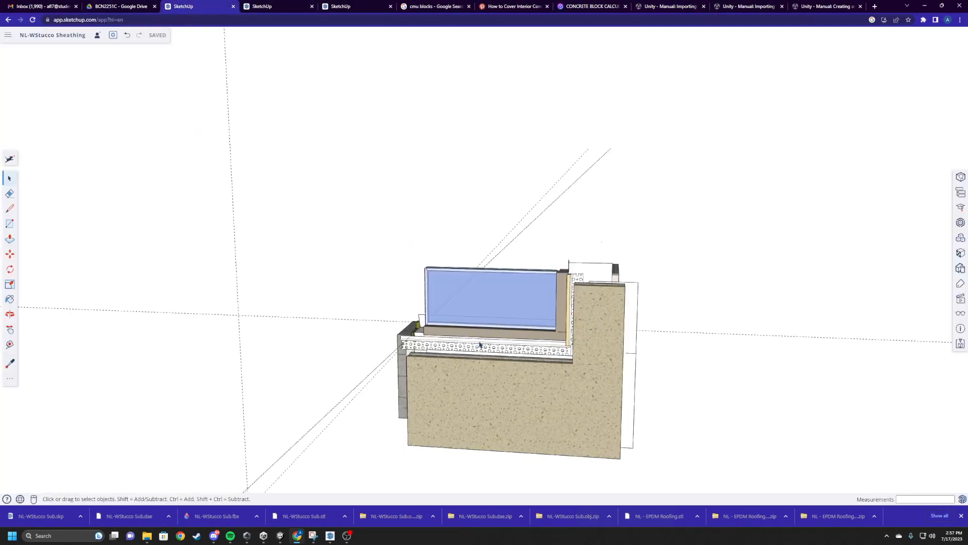
click(301, 5)
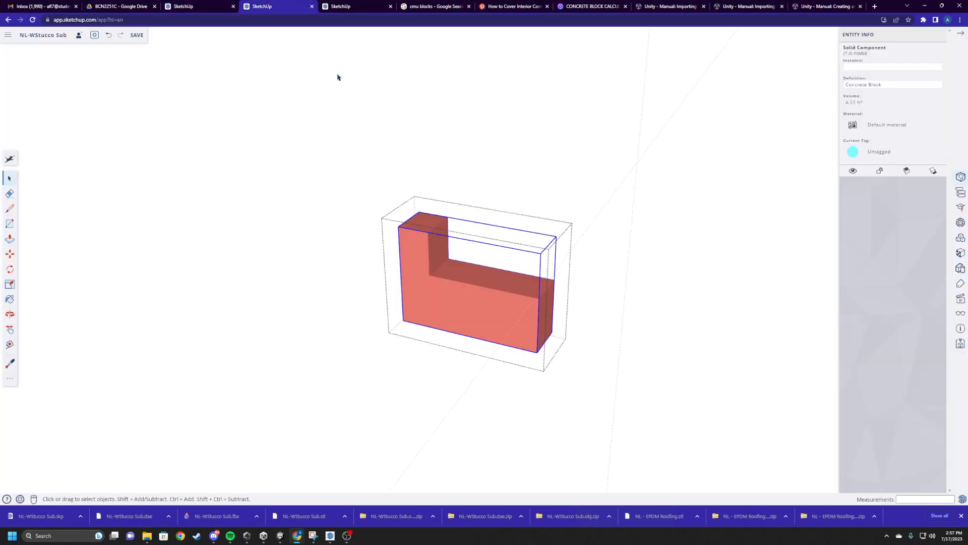
click(343, 6)
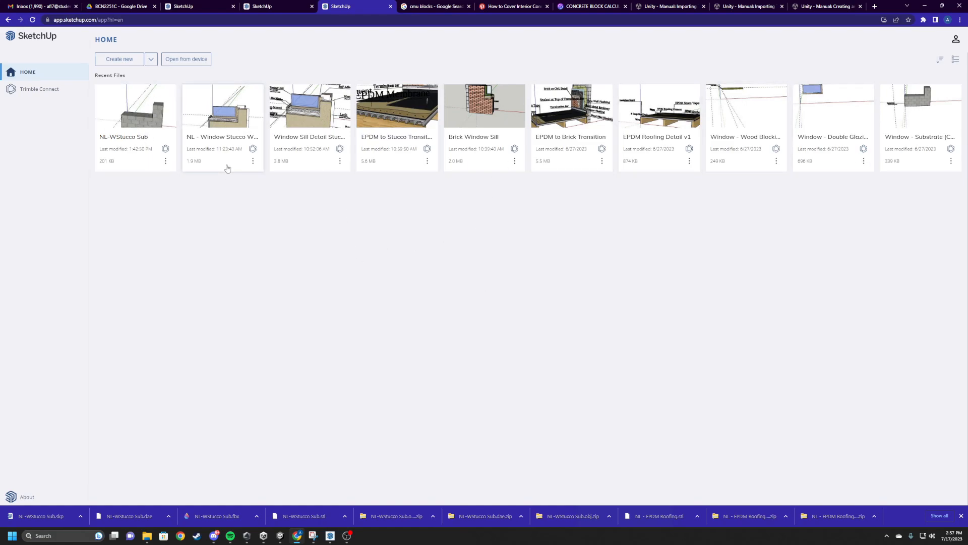
click(277, 6)
click(194, 6)
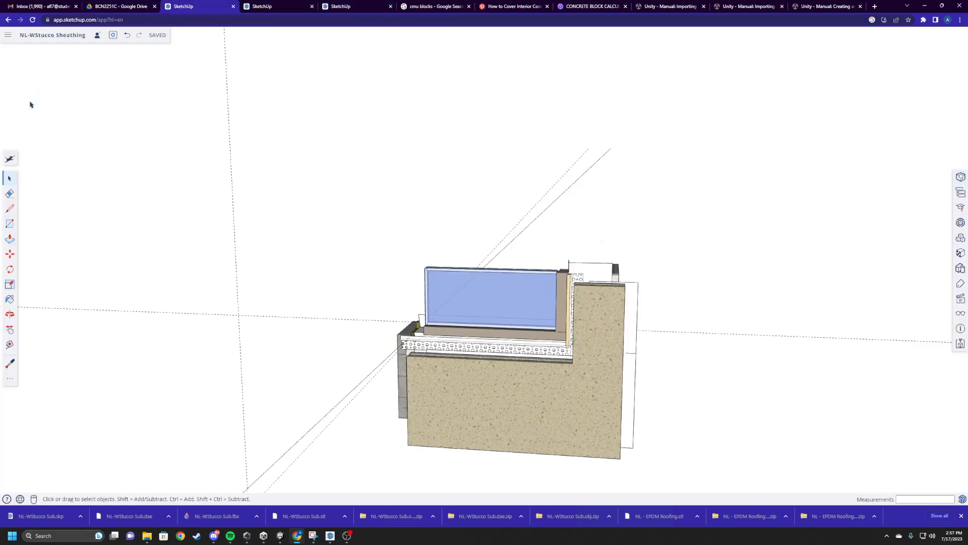
click(7, 34)
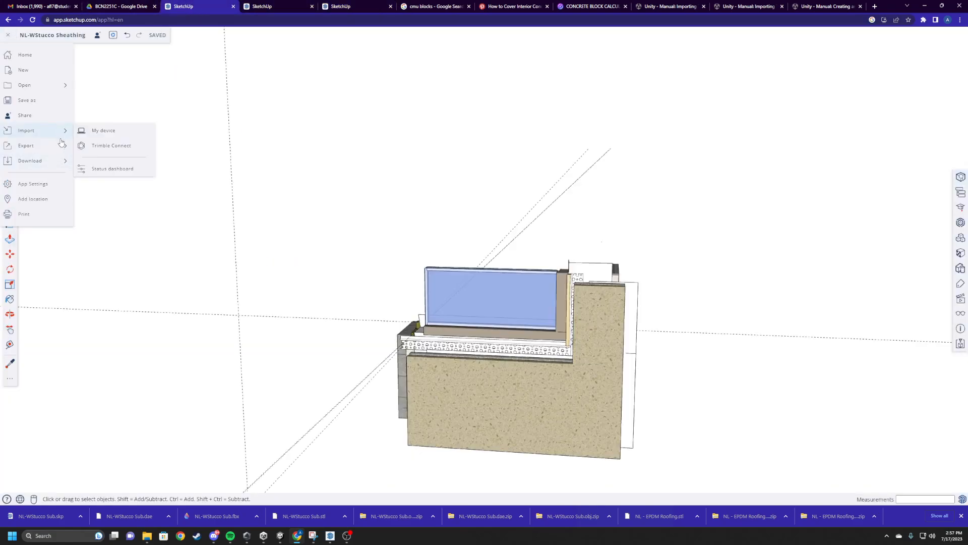
mouse_move(59, 148)
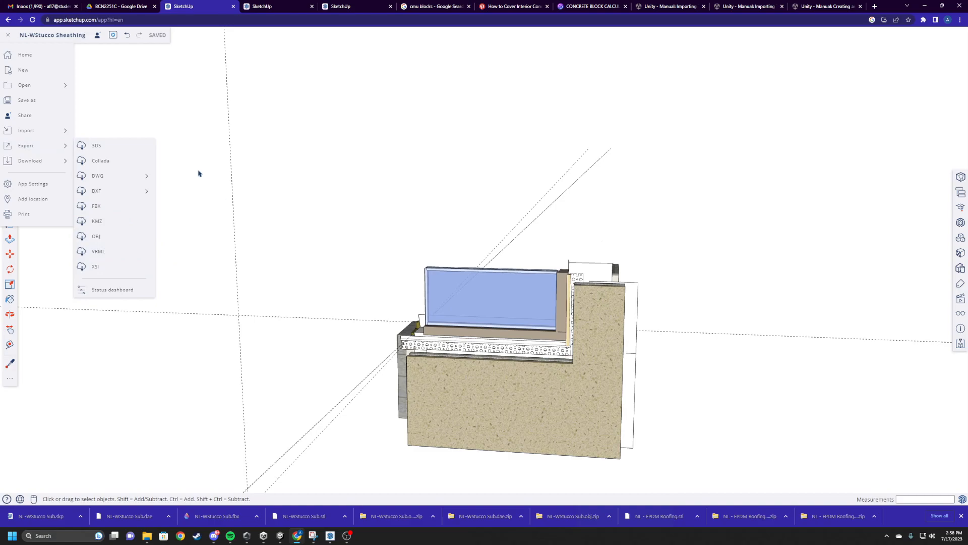
mouse_move(43, 165)
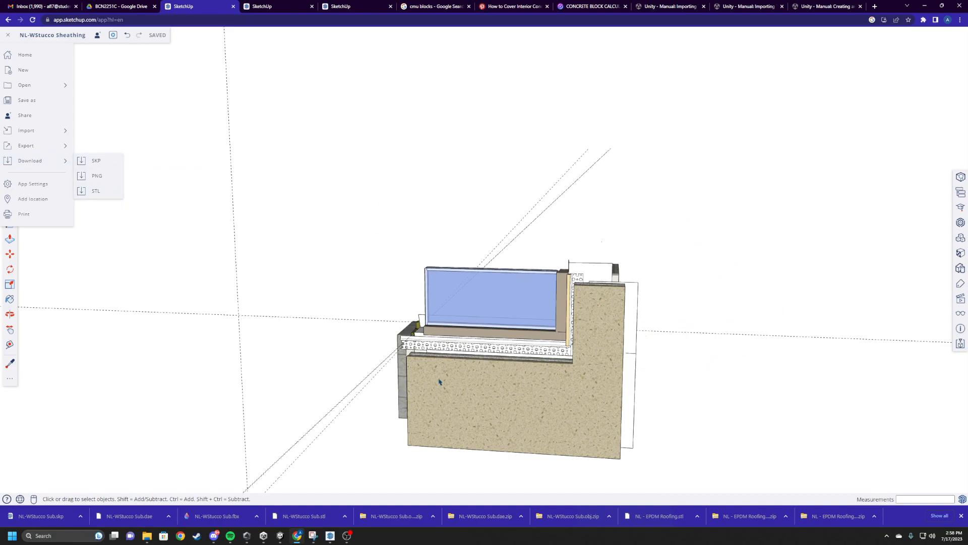
Switch to SketchUp Pro to view the block wall, and locate the NL-WStucco Sub SketchUp file in the Downloads folder.
click(329, 541)
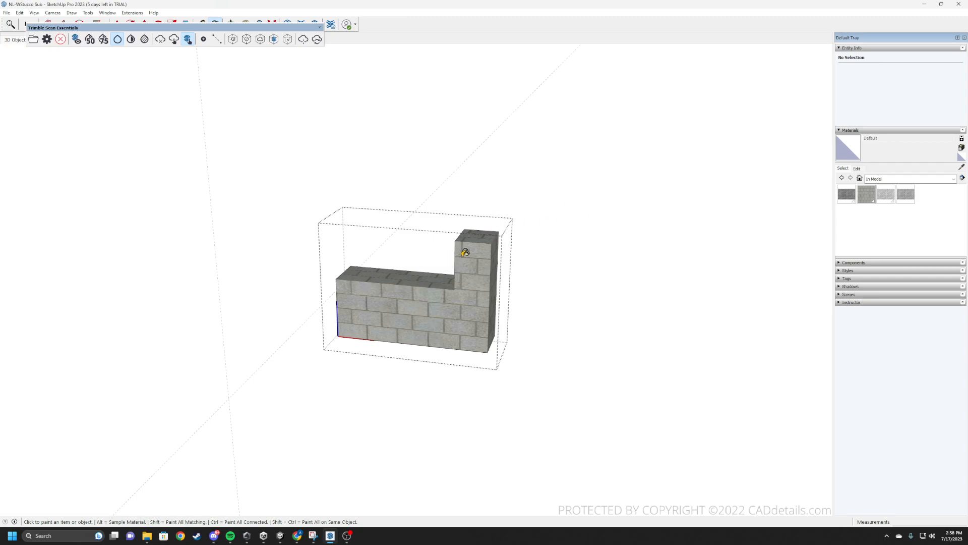
click(148, 536)
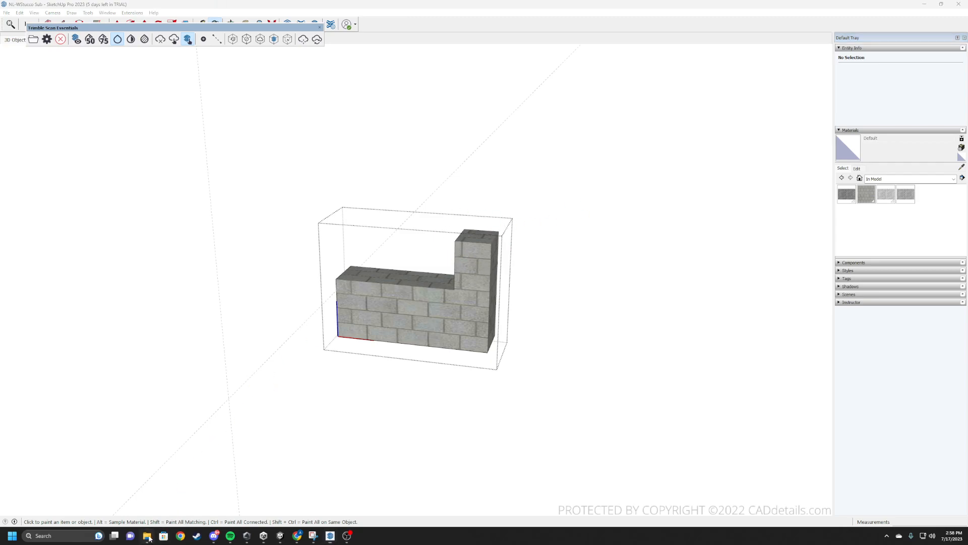
drag(360, 155, 372, 1)
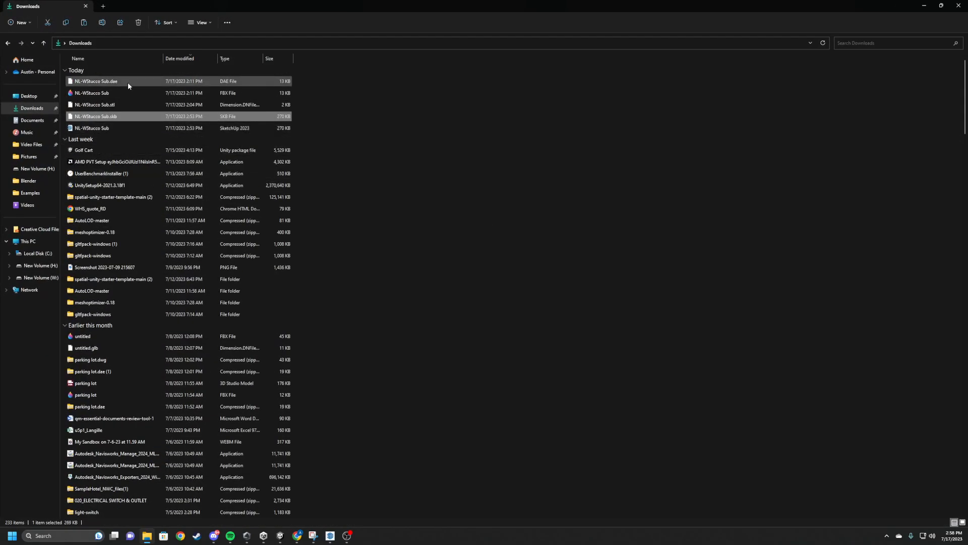
click(131, 127)
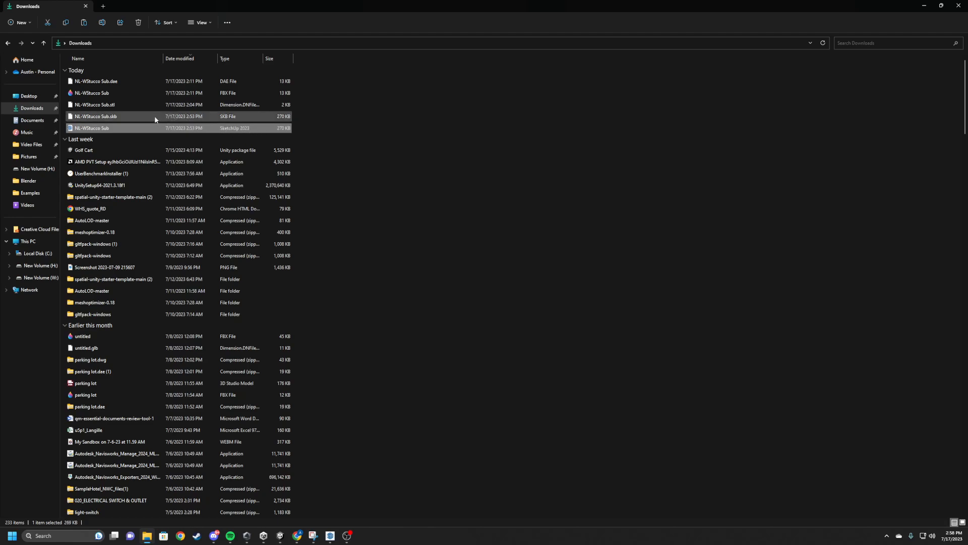
click(172, 117)
click(146, 128)
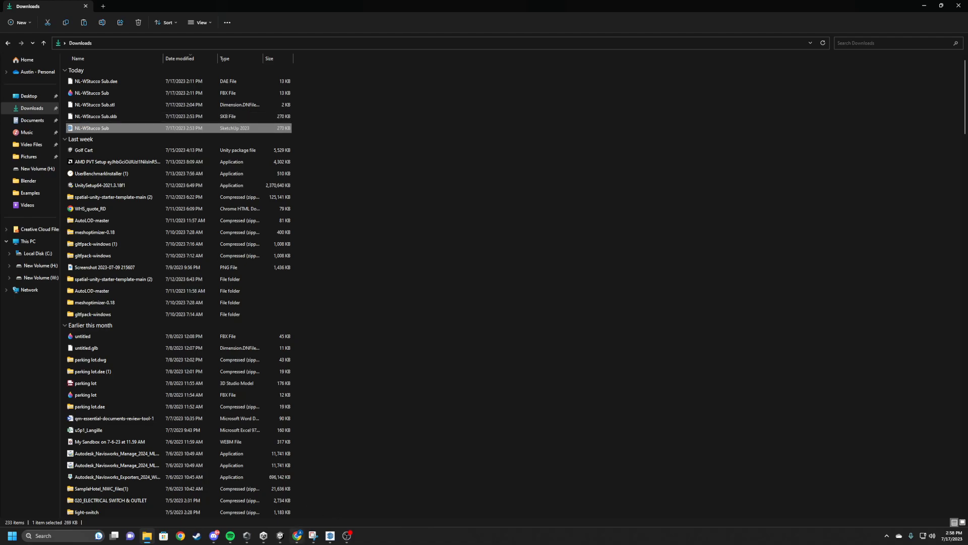
In Unity, delete the NL-WStucco Sub.skp asset from the Examples folder and re-import the SketchUp file from Downloads.
click(280, 535)
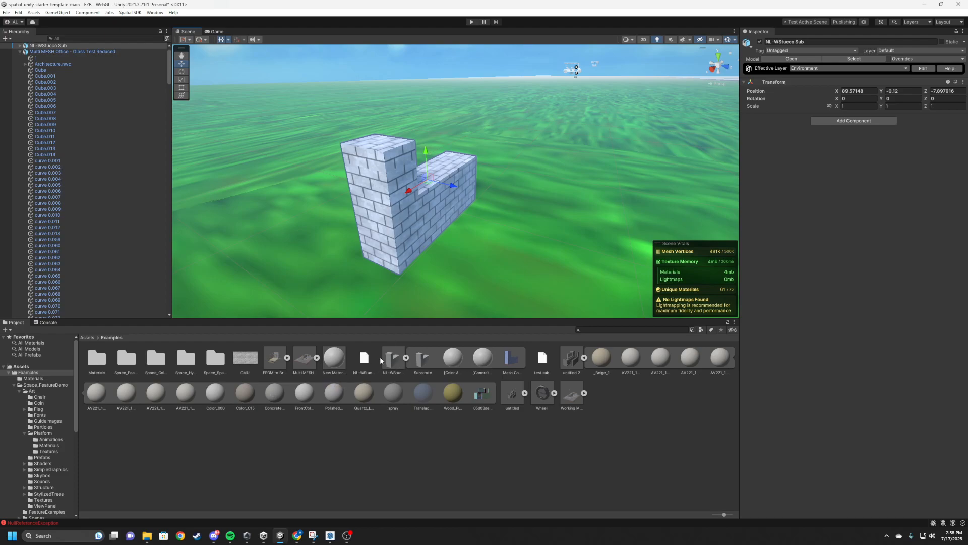
click(393, 359)
key(Delete)
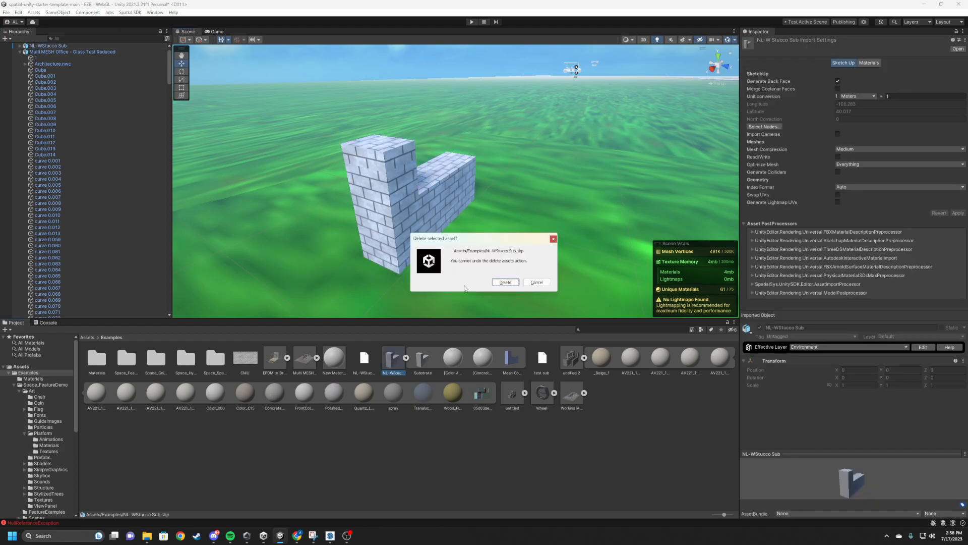
click(506, 282)
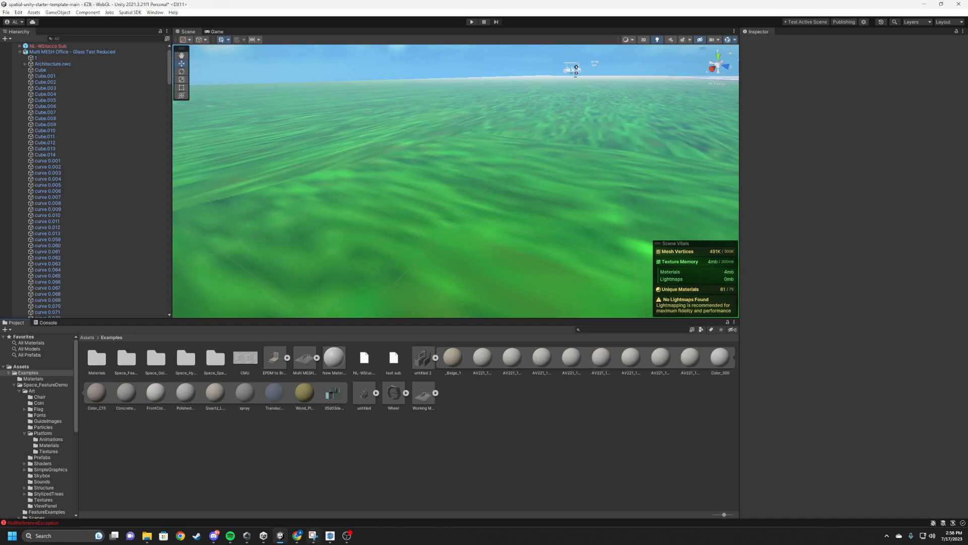
click(147, 536)
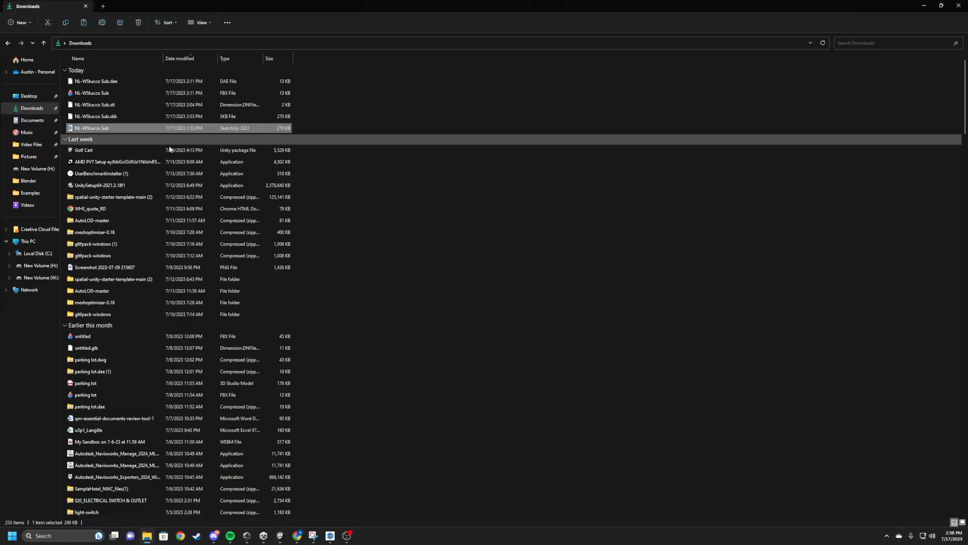
drag(418, 9, 487, 406)
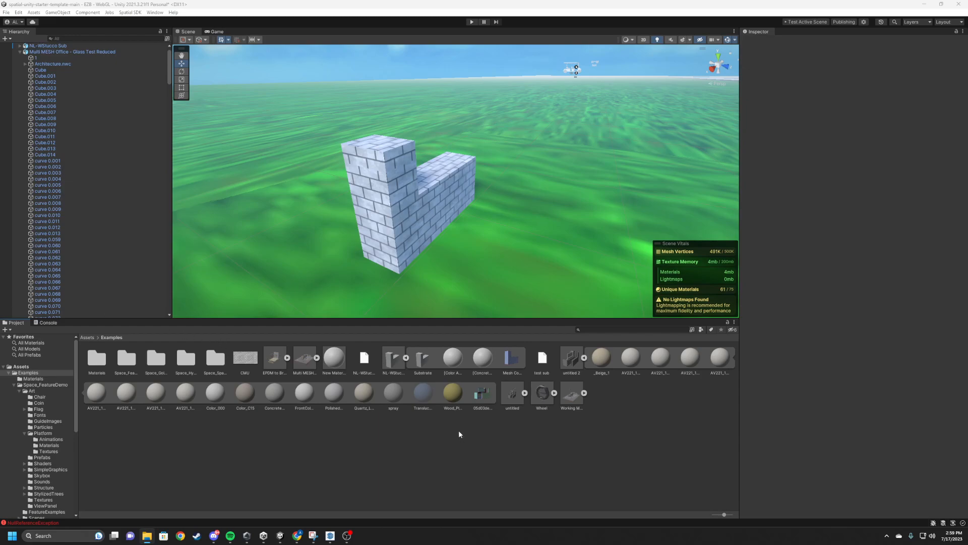
Delete the NL-WStucco Sub.skb backup file from the Examples assets.
click(379, 216)
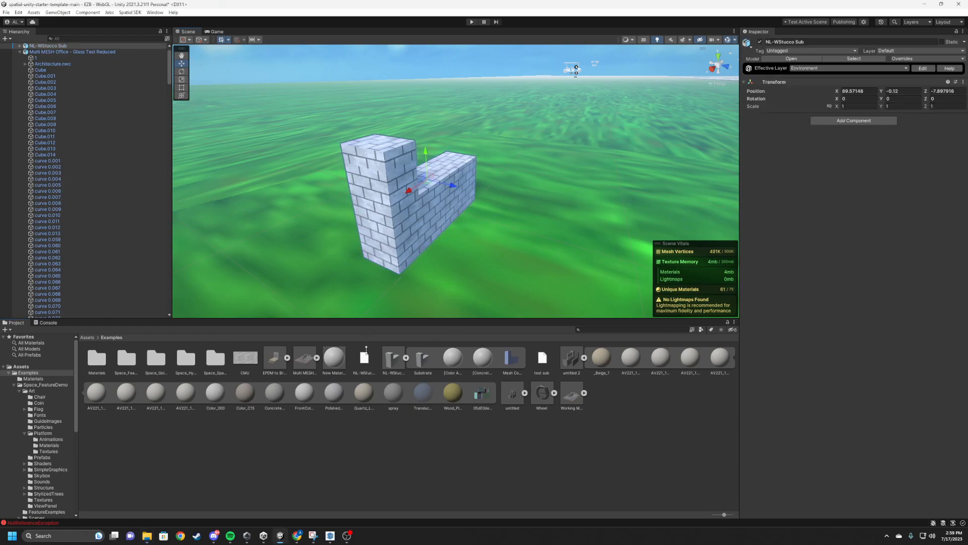
click(394, 359)
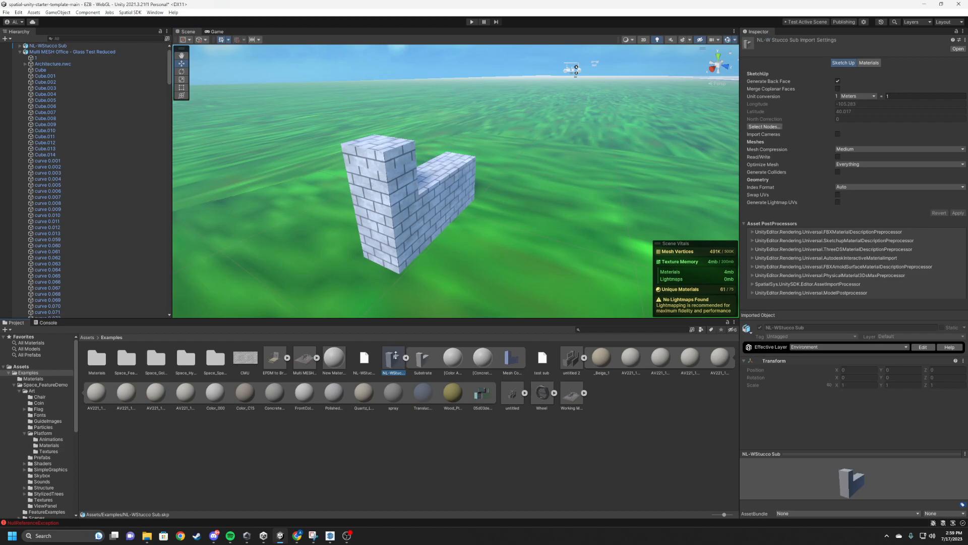
click(365, 356)
key(Delete)
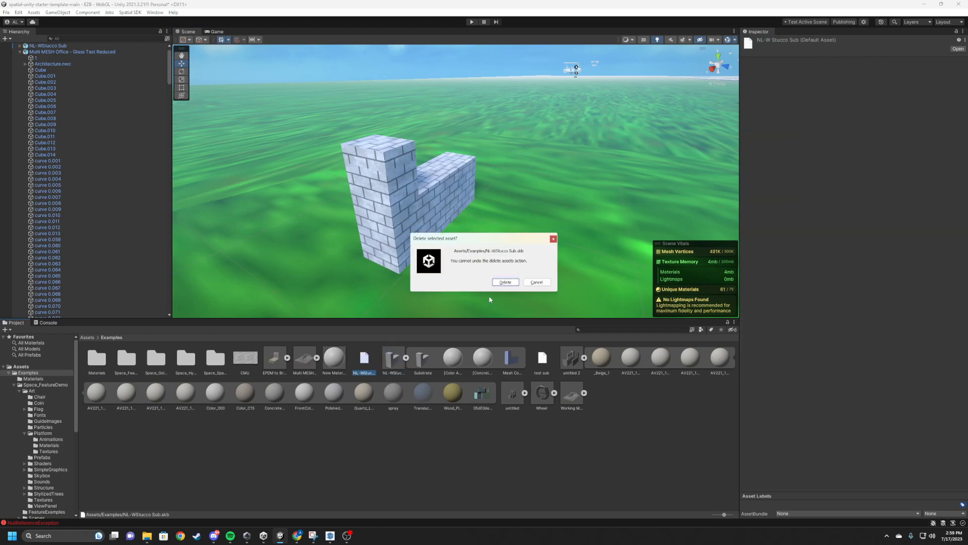
click(504, 282)
Remove the NL-WStucco Sub wall from the EZB scene hierarchy.
scroll(101, 121, up, 1)
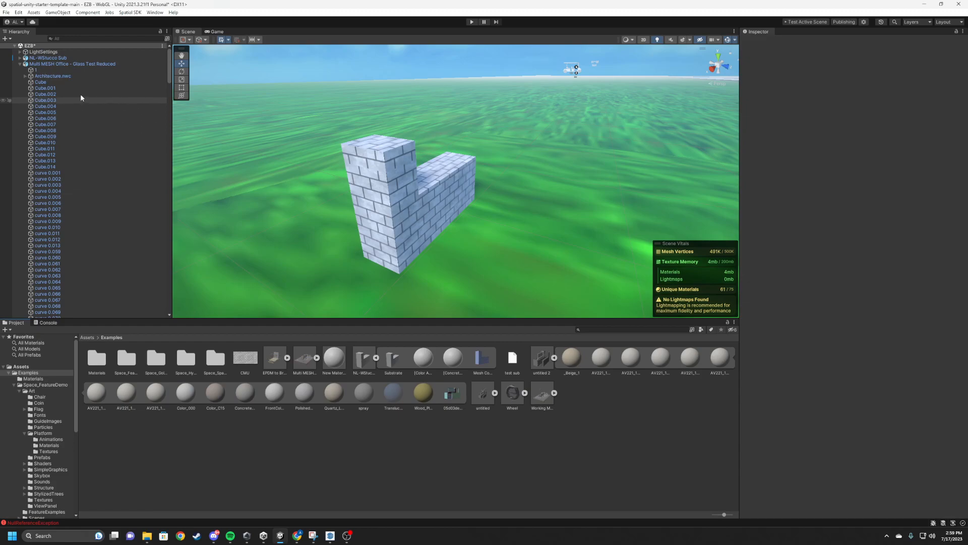
click(60, 53)
click(51, 58)
key(Delete)
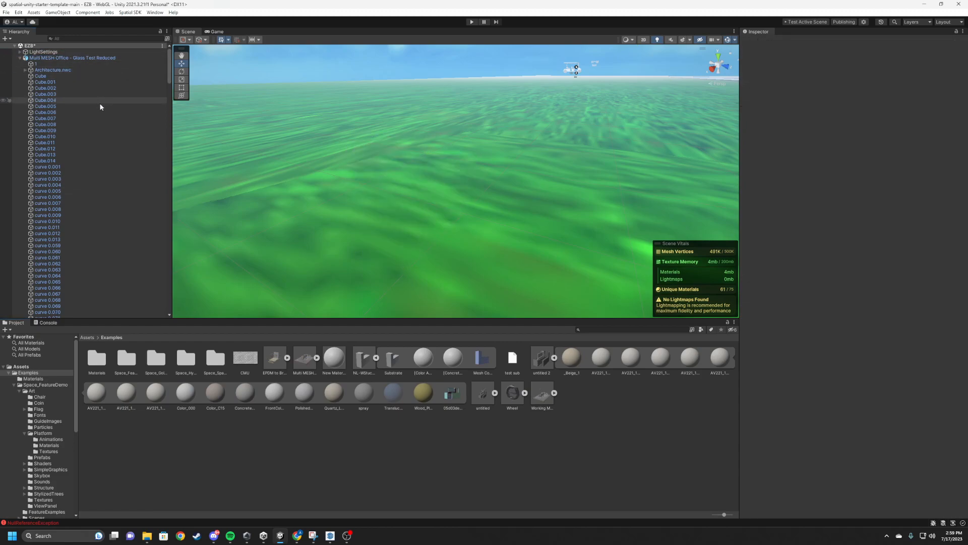
Place the NL-WStucco Sub model from the Examples assets on the green terrain, and show the asset's import settings.
drag(376, 368, 551, 203)
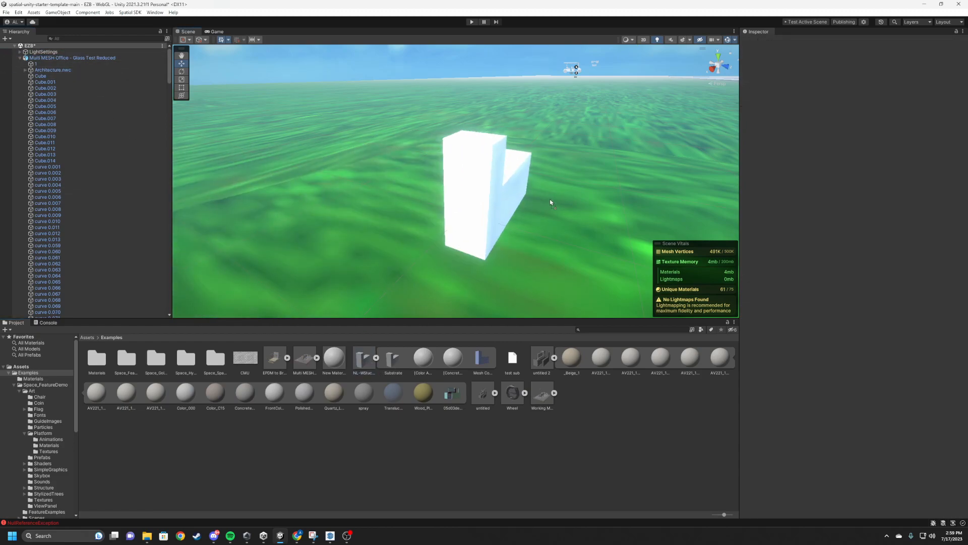
mouse_move(522, 249)
middle_down()
mouse_move(488, 248)
mouse_move(518, 249)
middle_up()
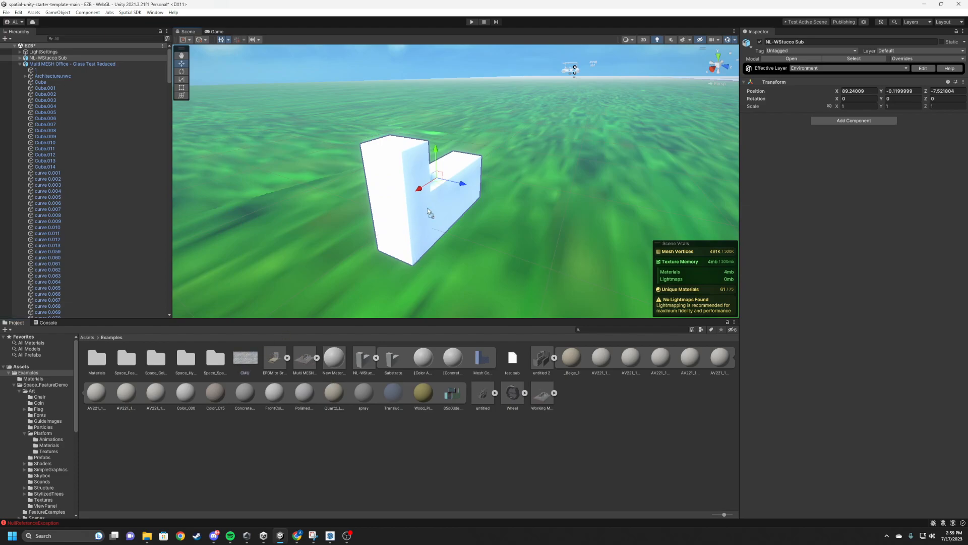
drag(428, 211, 427, 211)
mouse_move(512, 244)
middle_down()
mouse_move(514, 232)
mouse_move(513, 244)
middle_up()
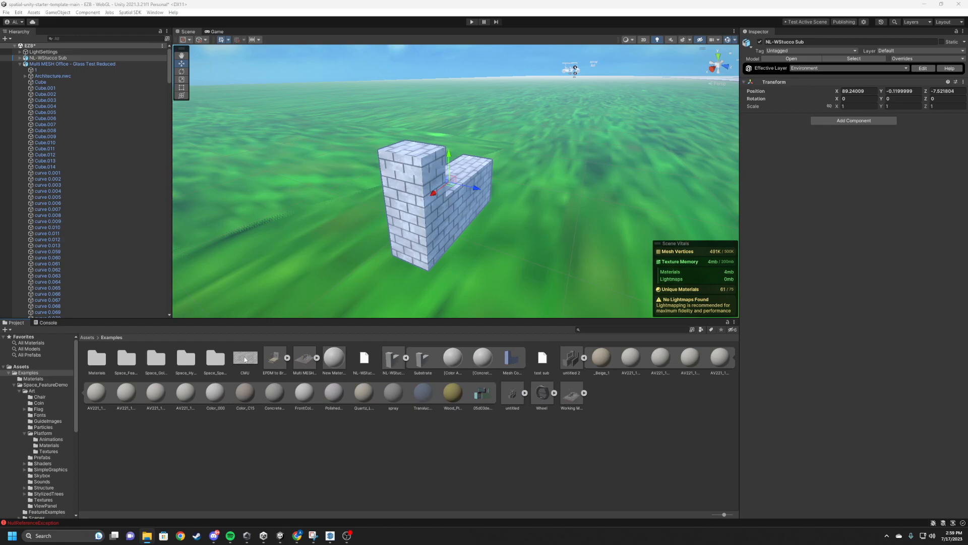
click(391, 359)
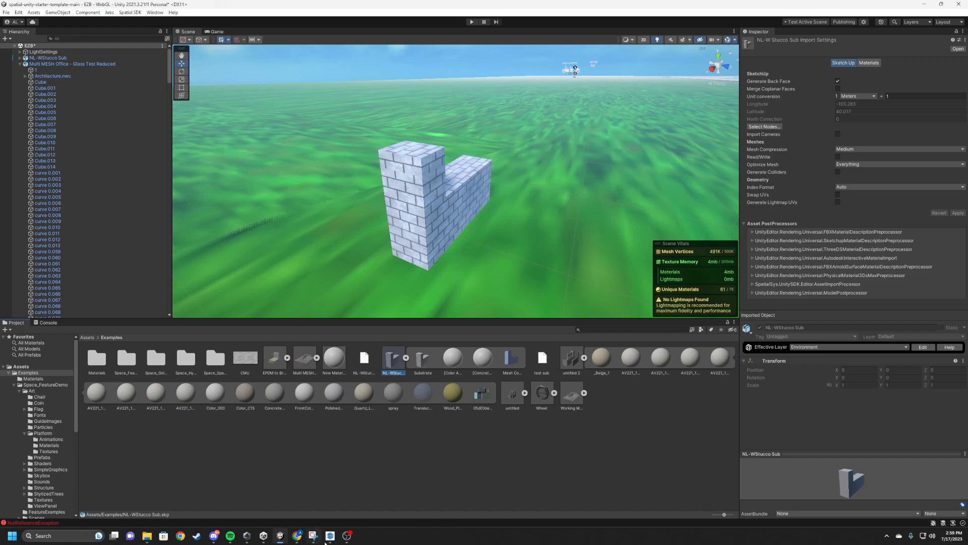
Launch Blender and clear the default cube, camera and light from the new scene.
click(60, 533)
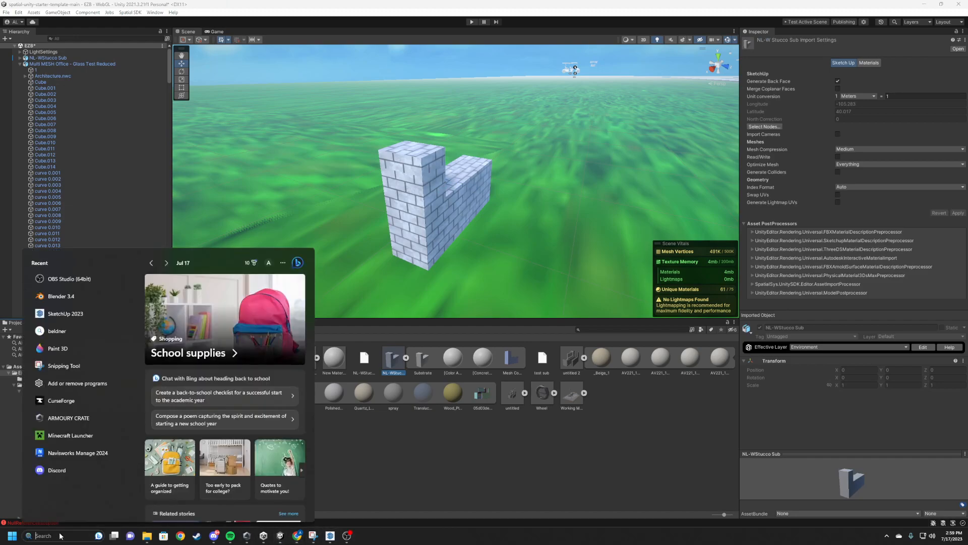
click(61, 458)
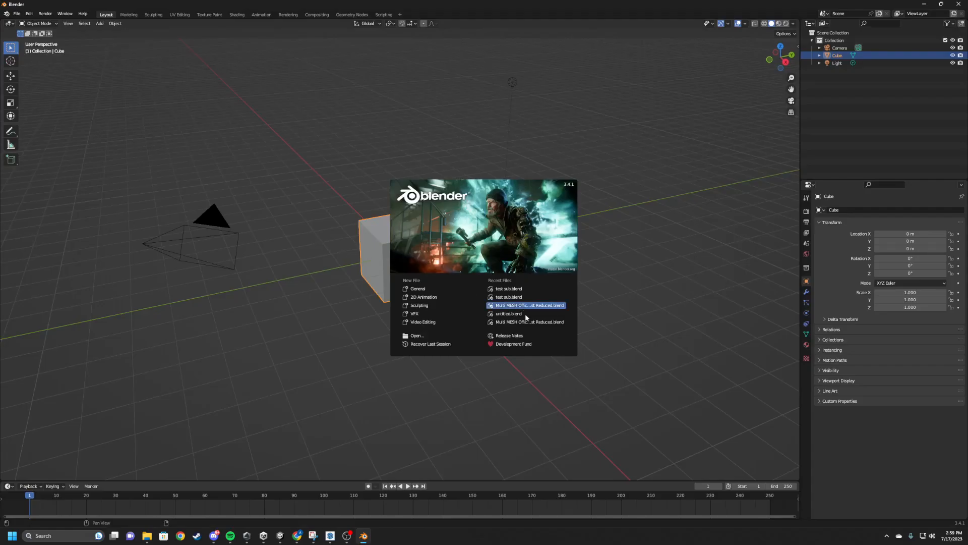
click(131, 94)
key(a)
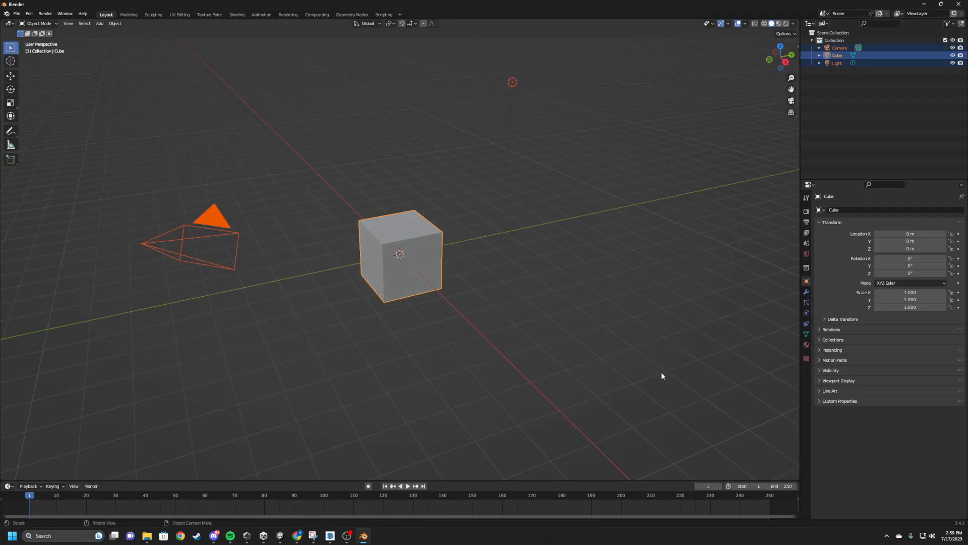
key(Delete)
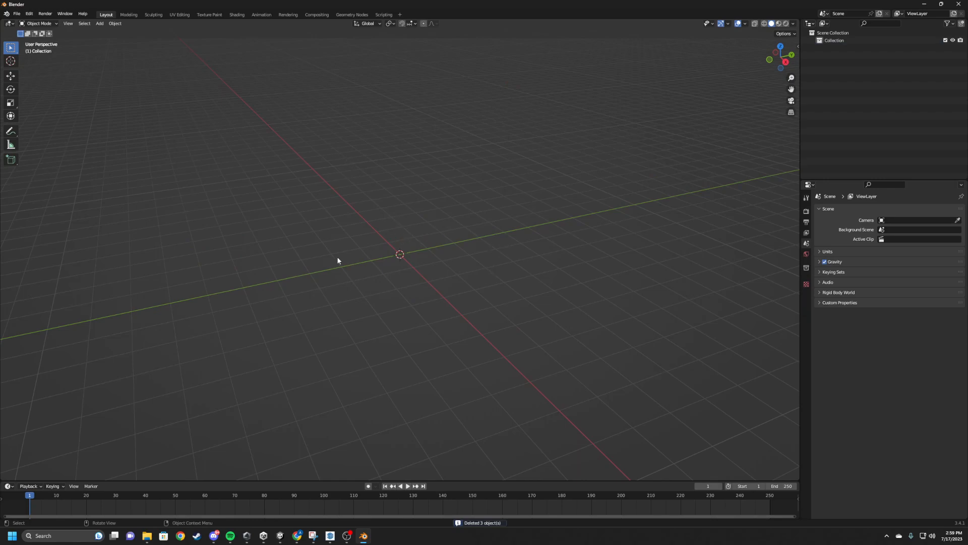
Import the COLLADA file NL-WStucco Sub.dae from the Documents folder into the empty scene.
click(16, 14)
click(17, 14)
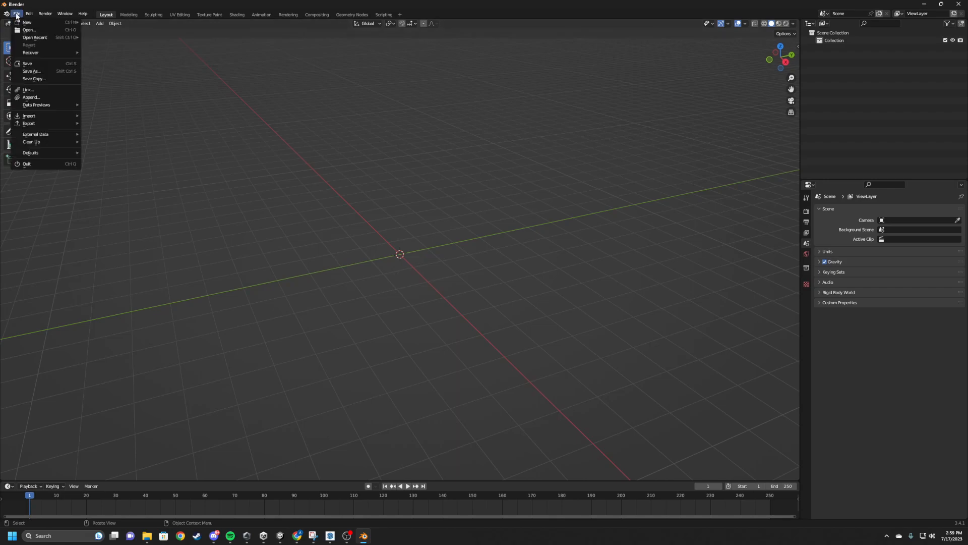
mouse_move(62, 117)
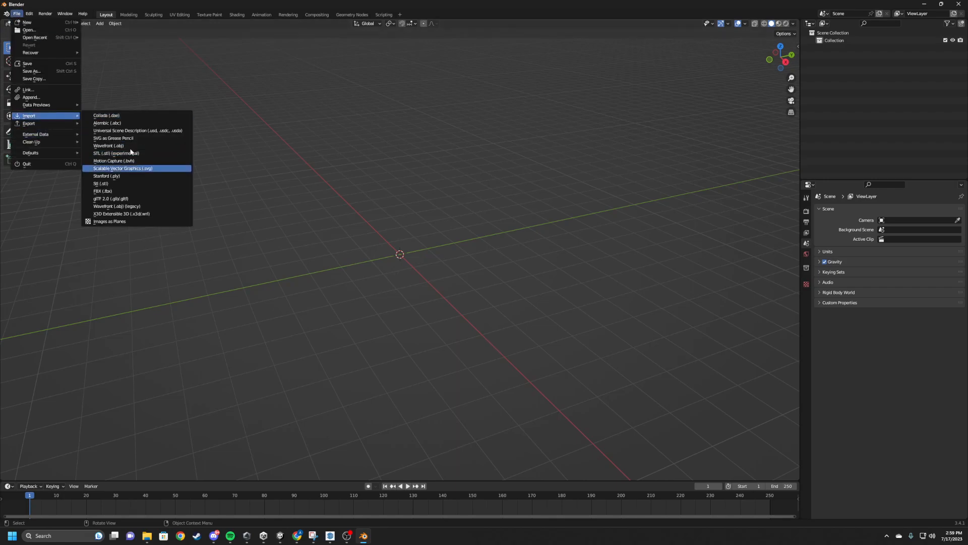
click(129, 116)
scroll(428, 298, down, 5)
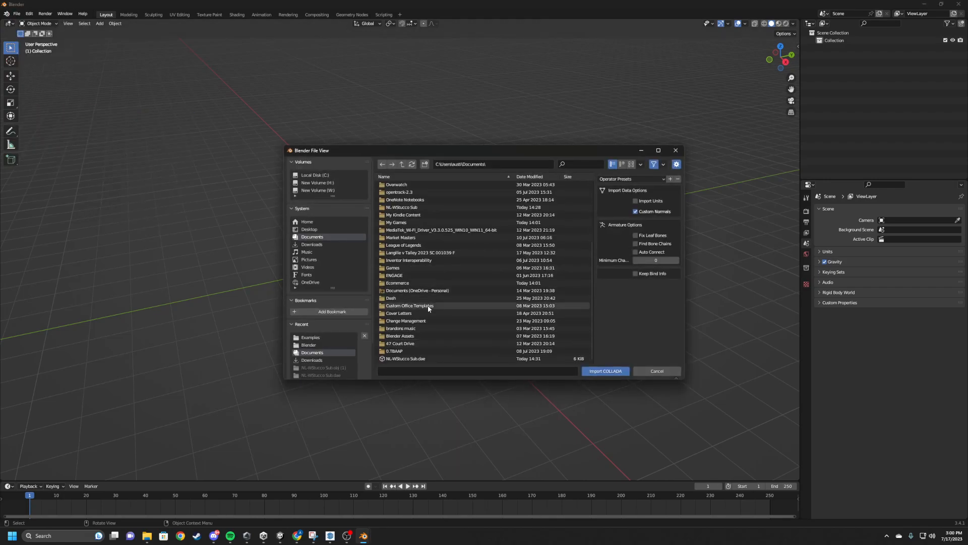
click(442, 359)
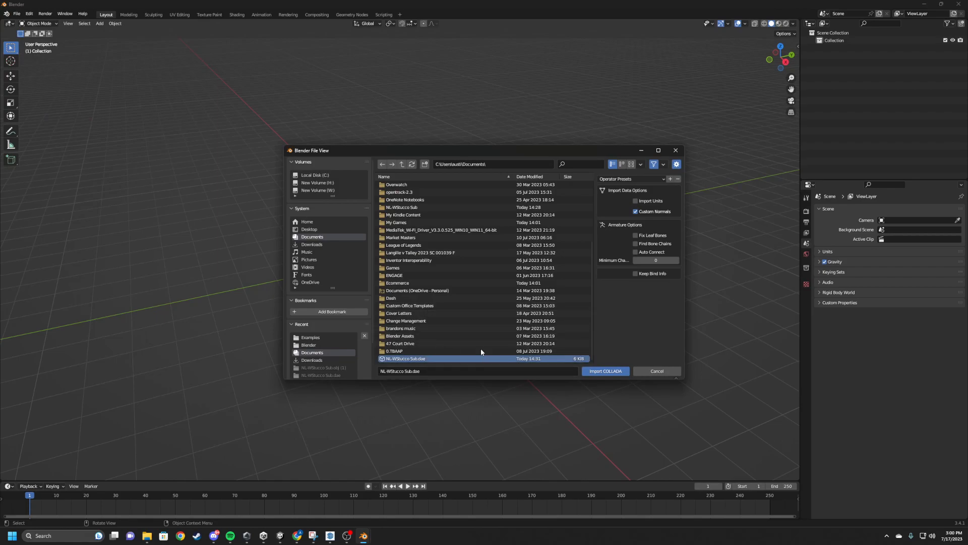
click(596, 372)
scroll(394, 274, up, 8)
scroll(364, 285, down, 3)
middle_drag(281, 281, 330, 284)
drag(230, 116, 660, 417)
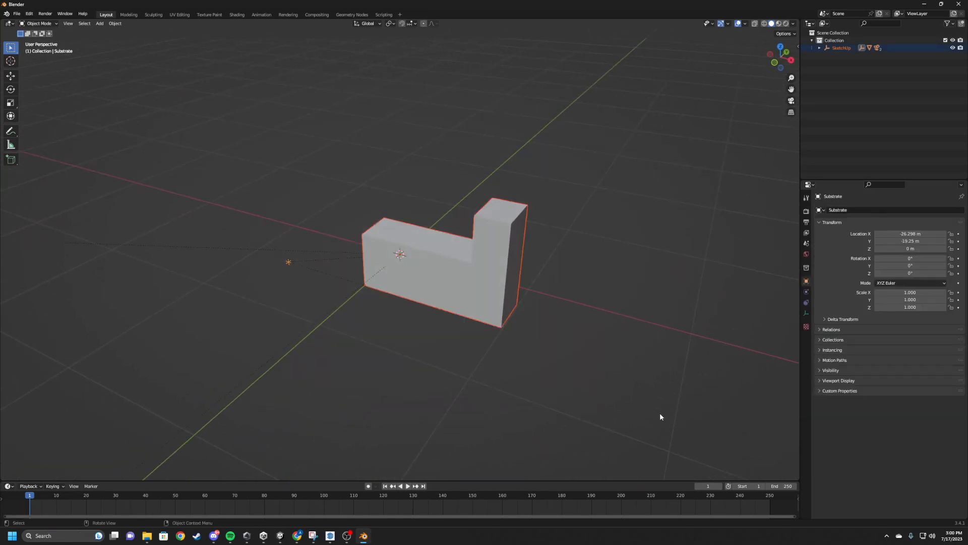
click(330, 537)
click(331, 537)
drag(307, 143, 632, 410)
Apply CMU.png from the H:\Blender folder as an image texture to the base color of the wall's material.
click(480, 262)
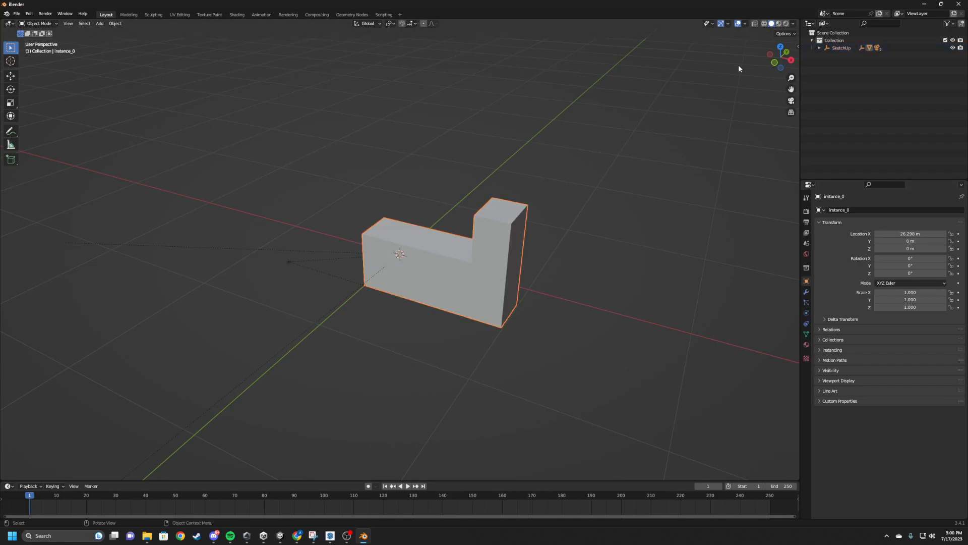
click(807, 345)
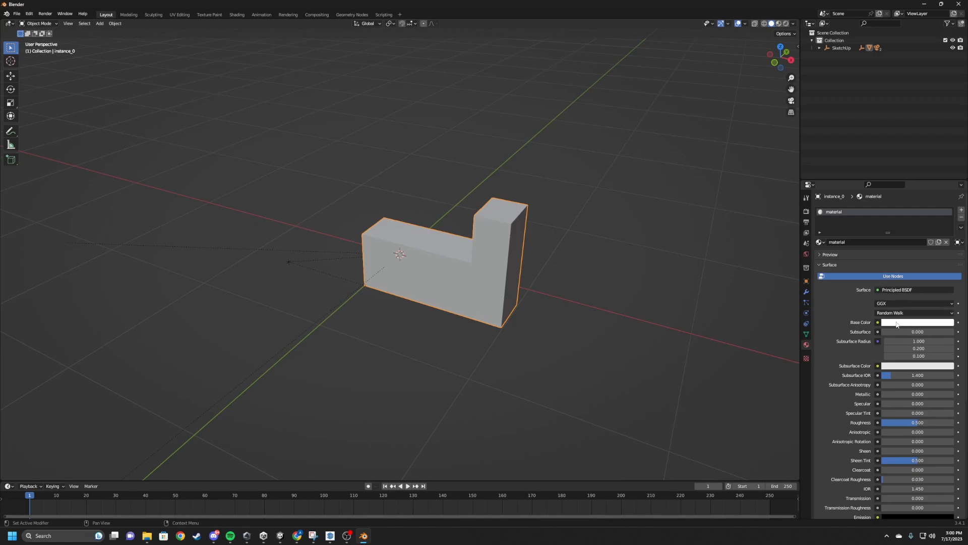
click(879, 322)
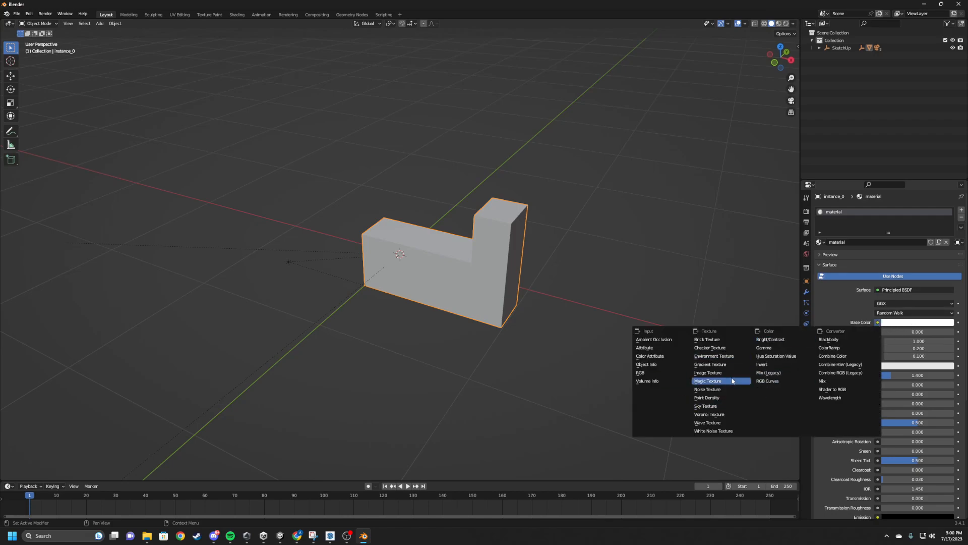
click(717, 372)
click(918, 331)
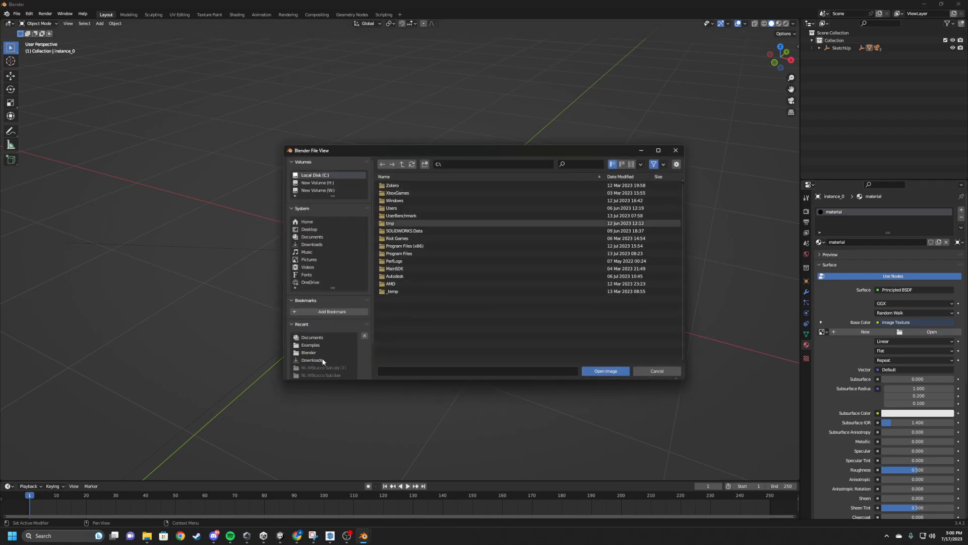
click(309, 352)
click(398, 200)
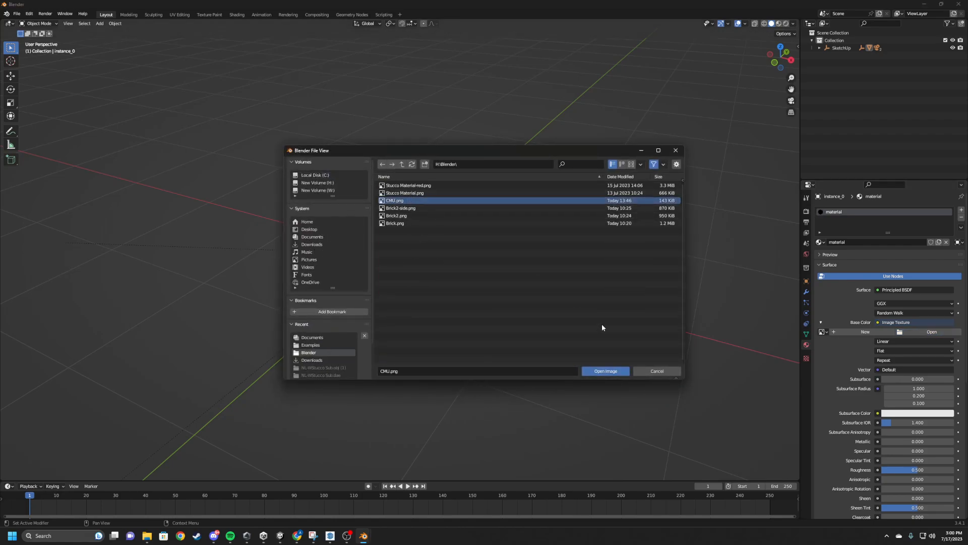
click(597, 372)
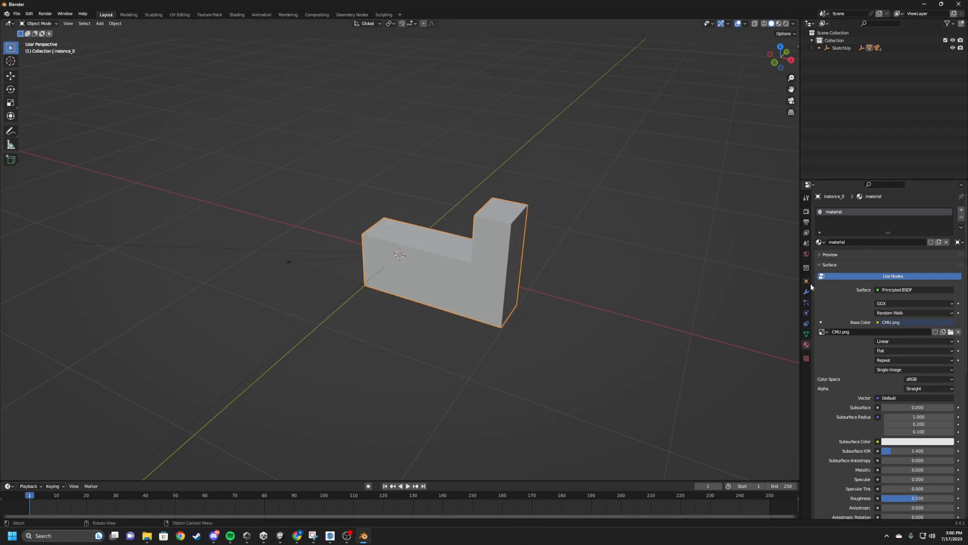
Replace the image texture on the wall material's base color with an RGB input set to orange.
click(851, 277)
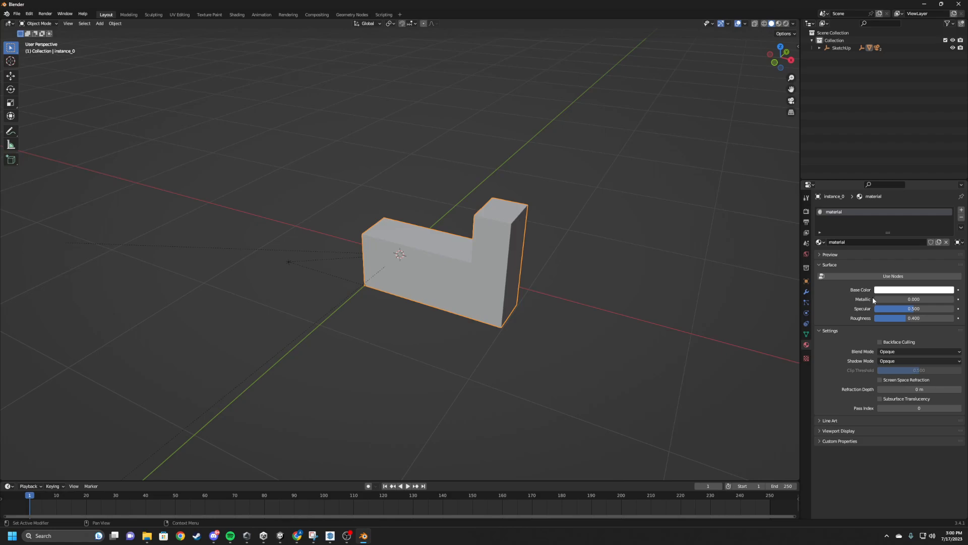
click(896, 278)
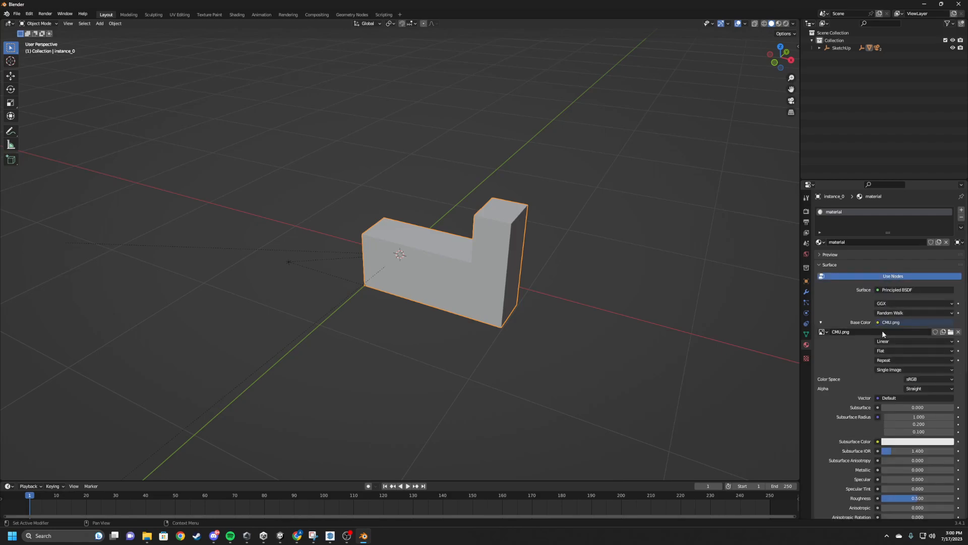
scroll(877, 323, down, 1)
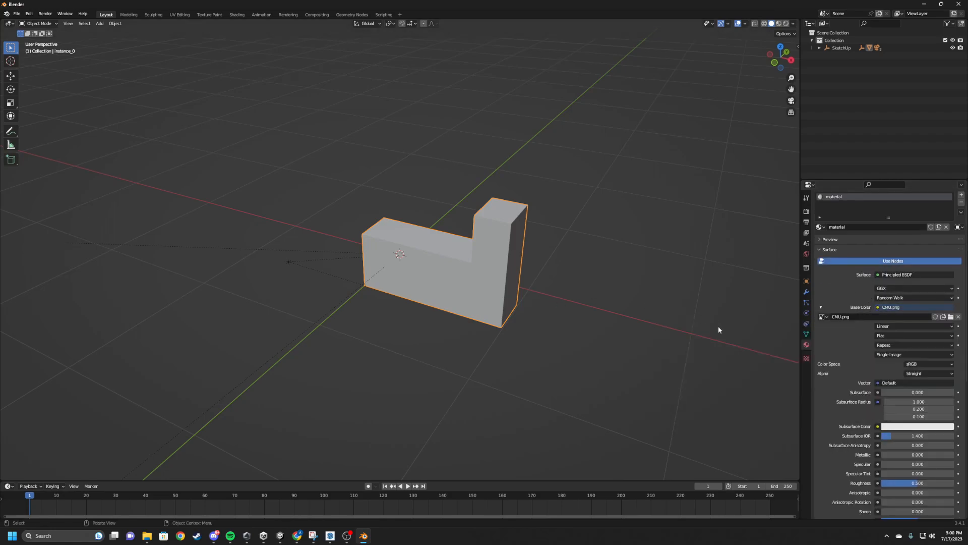
click(880, 308)
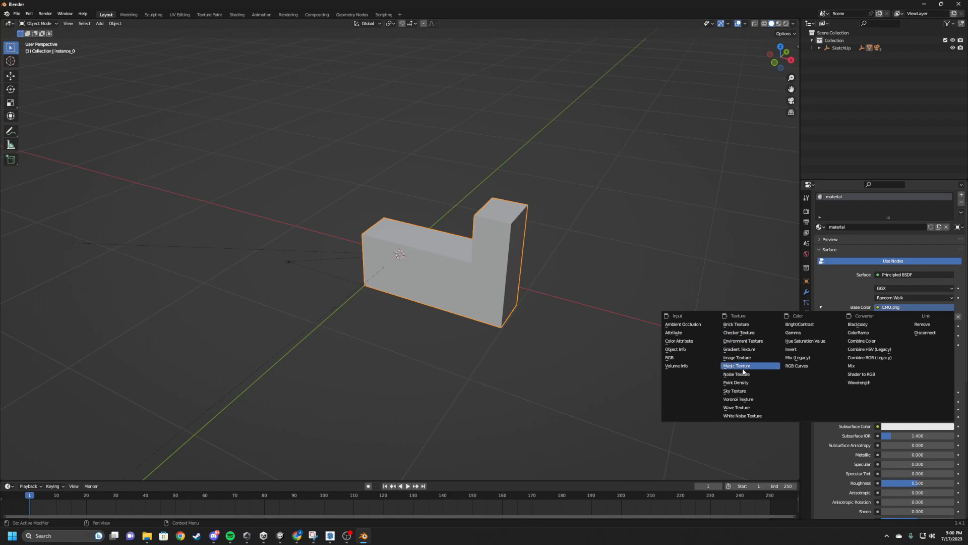
click(671, 358)
click(881, 348)
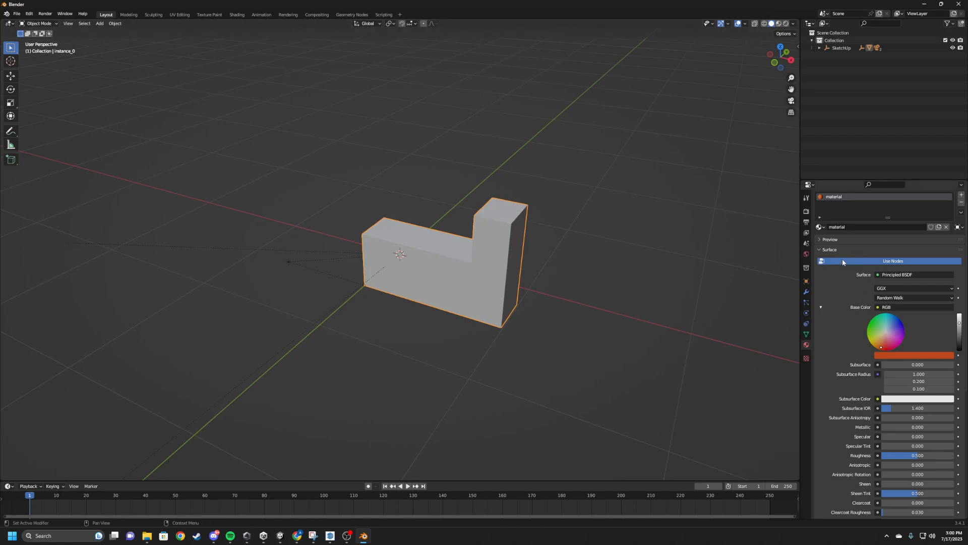
Disable nodes for the wall material and set its plain base color to red.
click(855, 261)
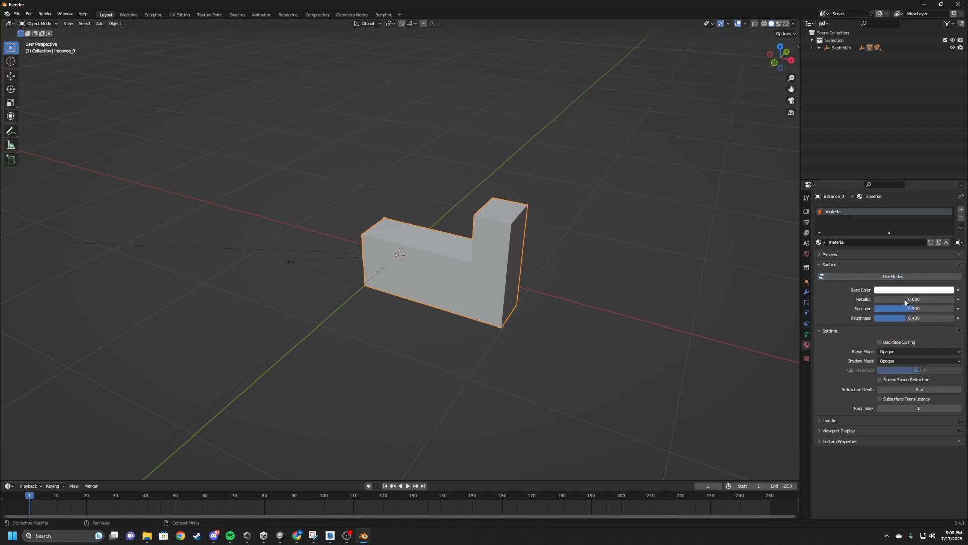
click(906, 291)
click(894, 291)
click(914, 234)
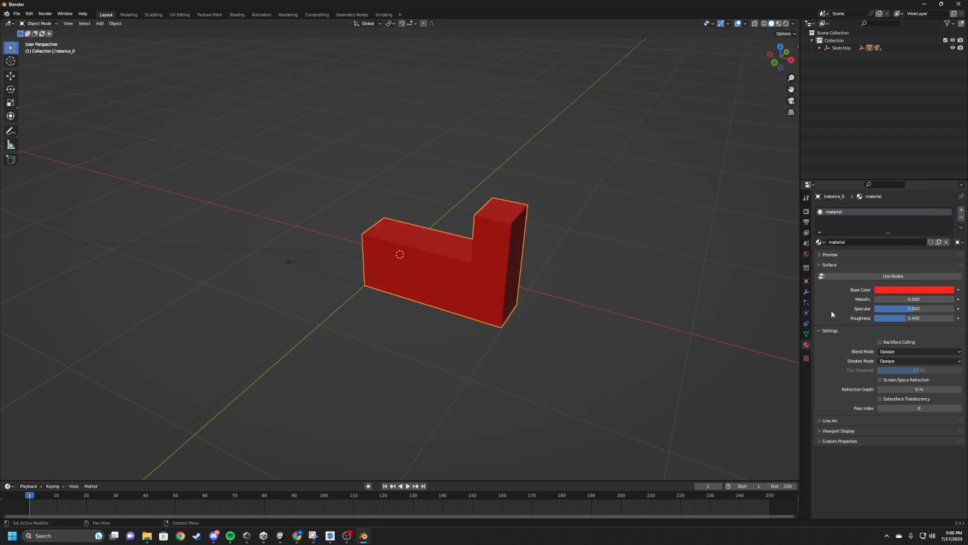
click(865, 276)
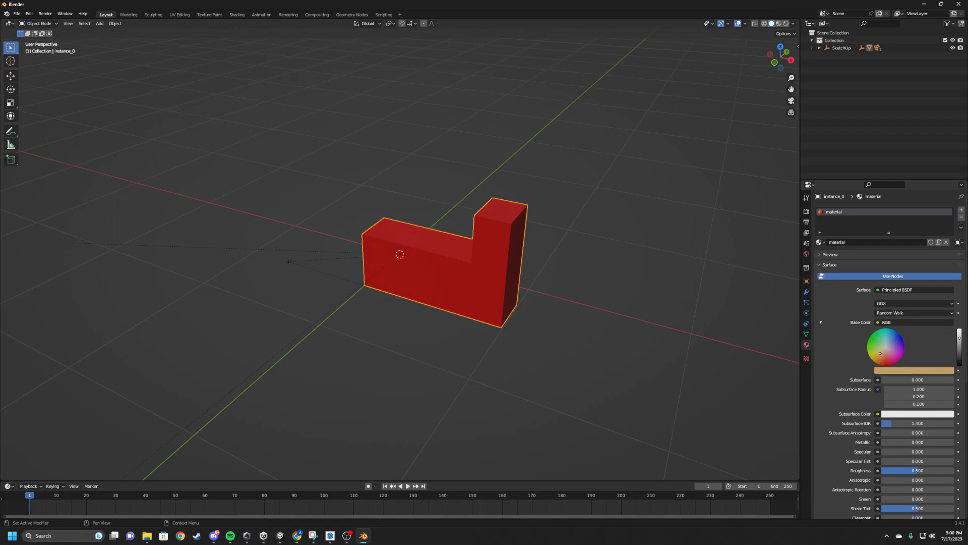
click(882, 277)
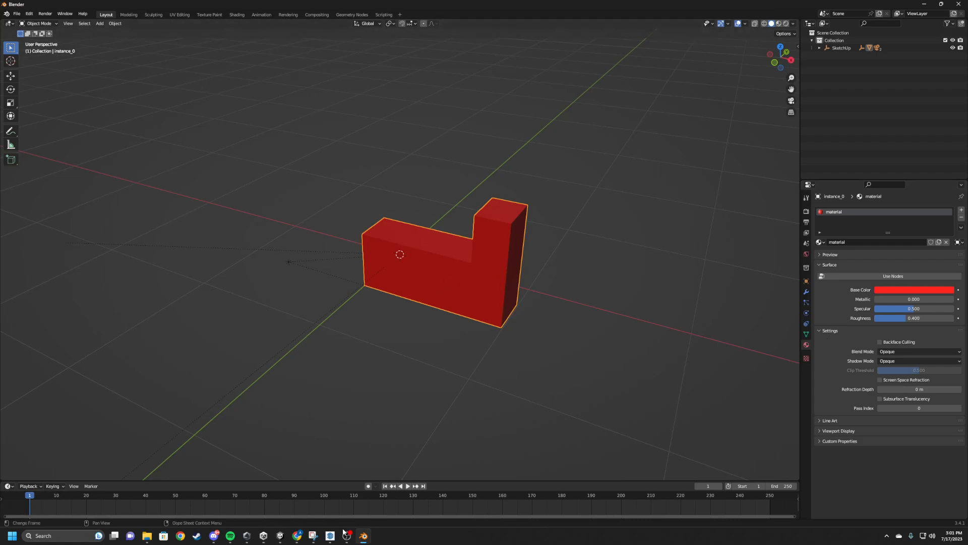
Switch to Unity, select the NL-WStucco Sub wall on the terrain and examine its block texture.
click(280, 536)
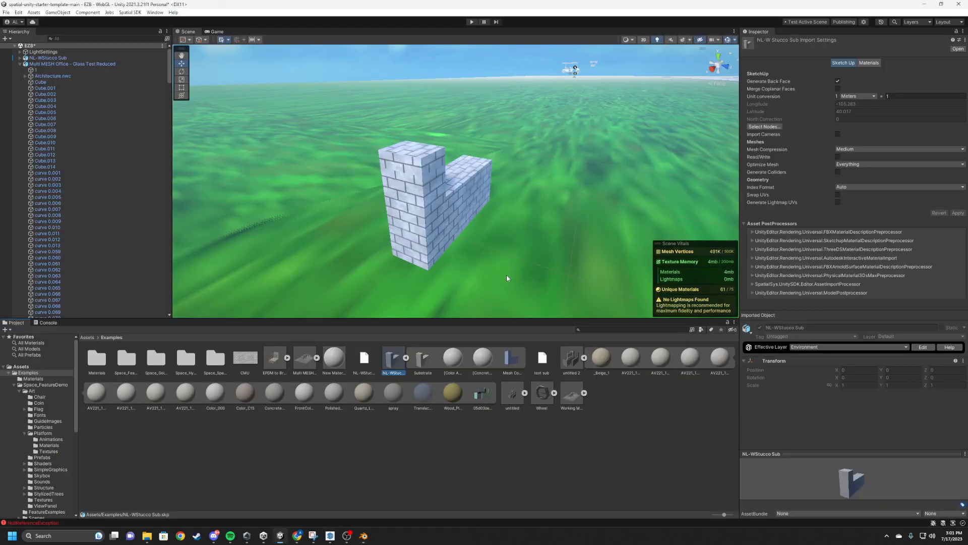
click(433, 211)
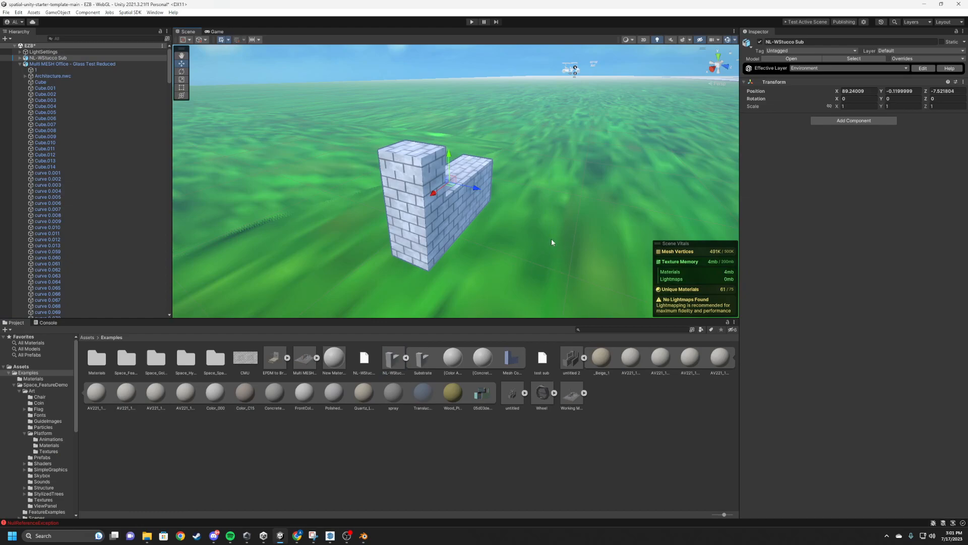
middle_drag(580, 203, 556, 230)
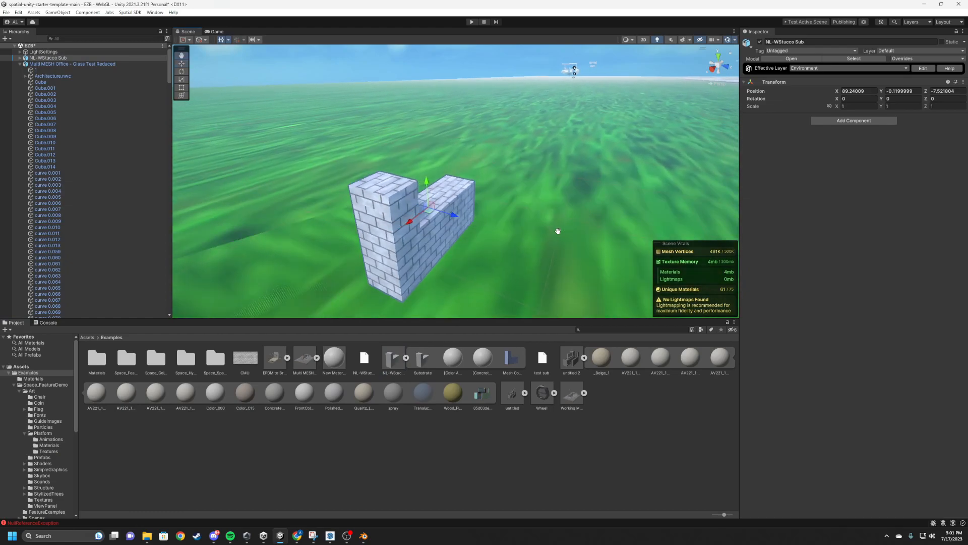
scroll(548, 241, down, 5)
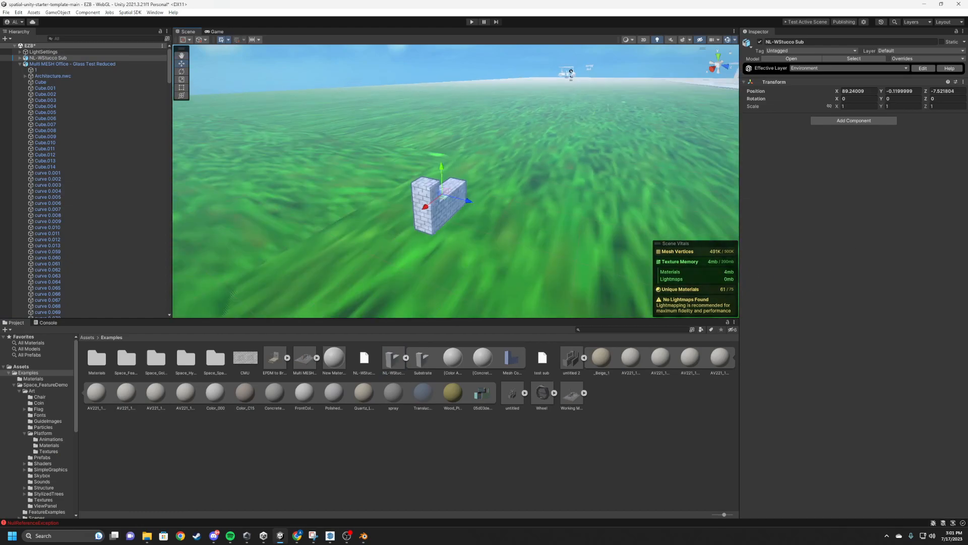